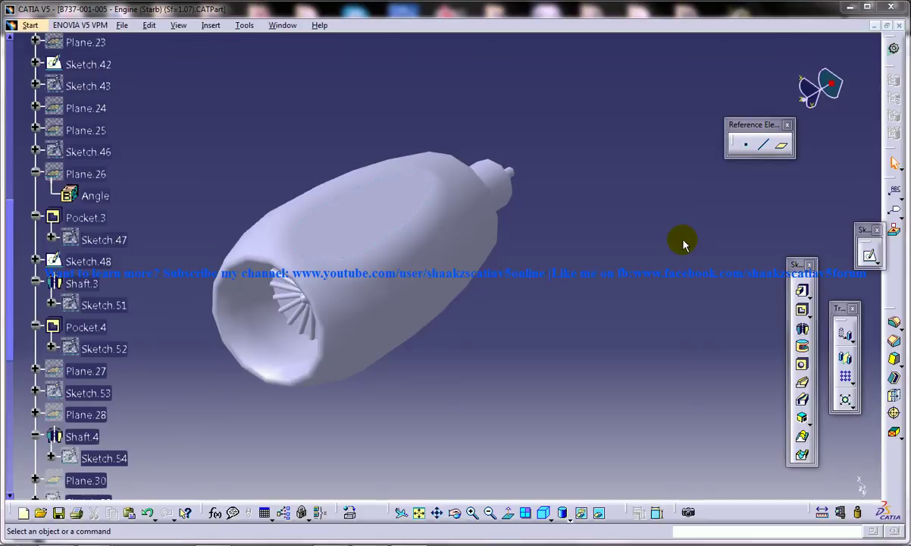
Step: Examine the engine model from several angles, including the front intake, fan blades, flat pocket face and its filleted edge
click(285, 104)
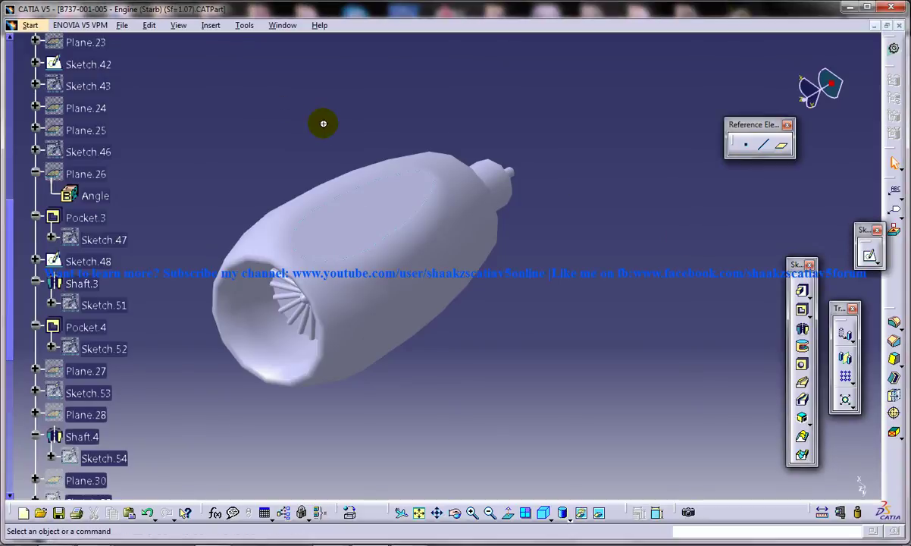
middle_click(322, 124)
scroll(322, 125, down, 1)
scroll(322, 127, up, 10)
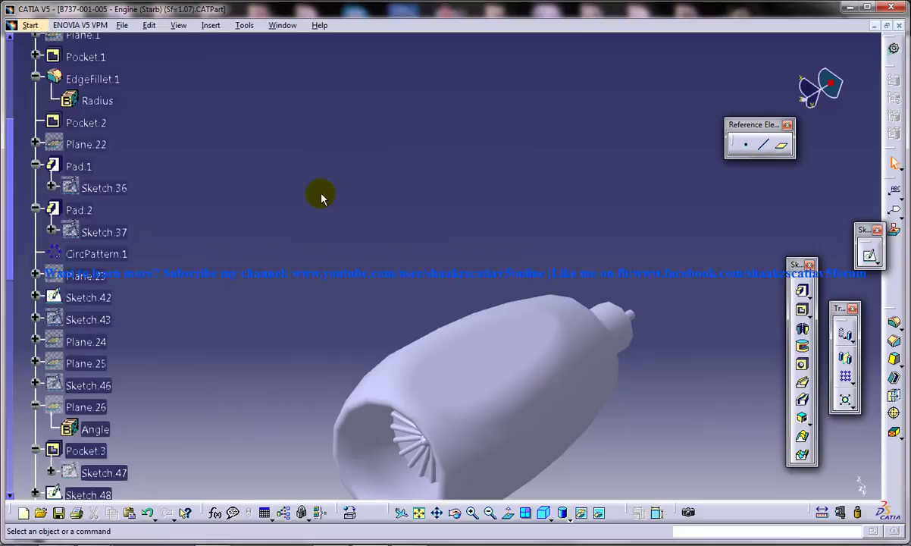
scroll(322, 201, up, 4)
middle_drag(357, 259, 317, 167)
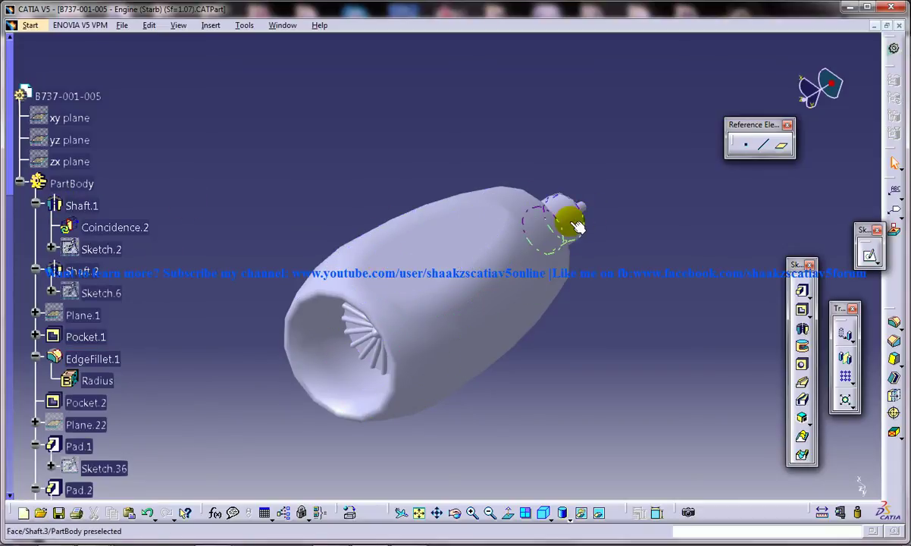
middle_drag(459, 315, 349, 326)
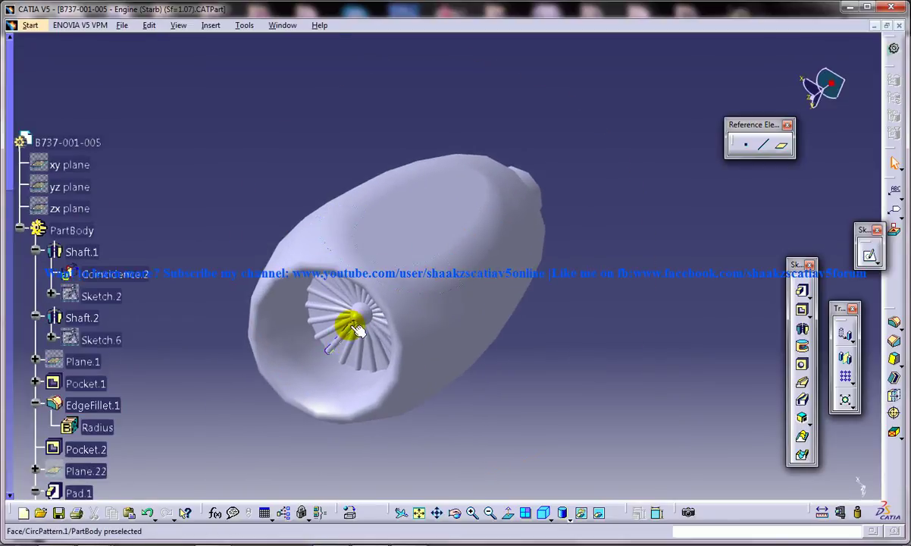
middle_drag(415, 329, 444, 332)
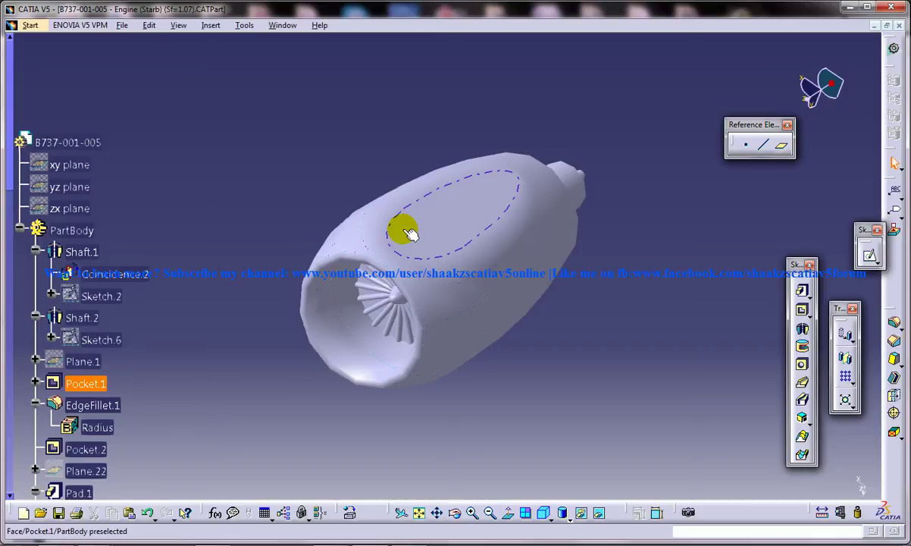
middle_drag(409, 234, 486, 233)
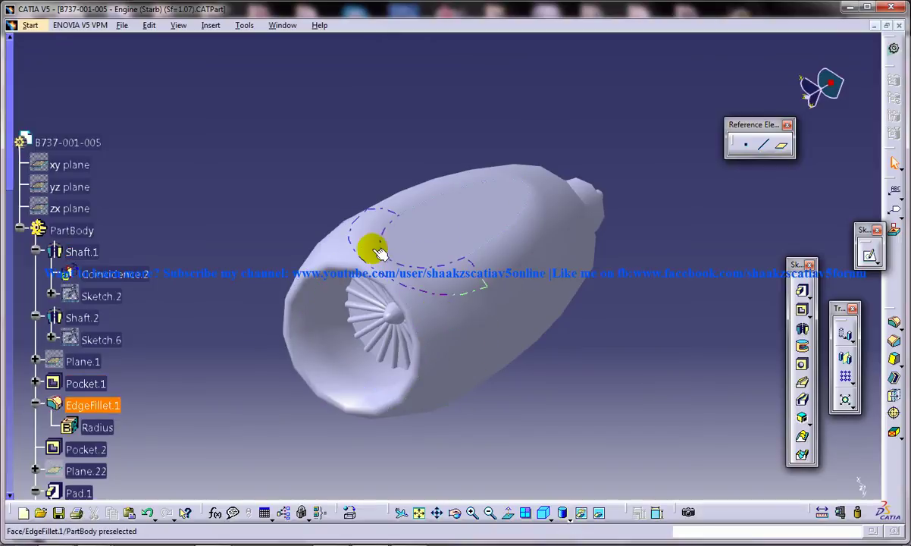
middle_drag(524, 306, 589, 271)
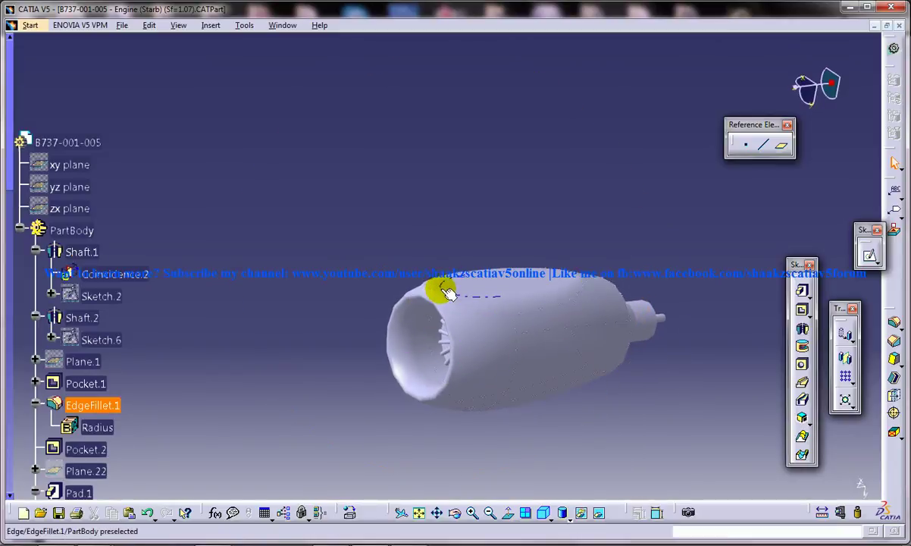
middle_drag(441, 285, 316, 217)
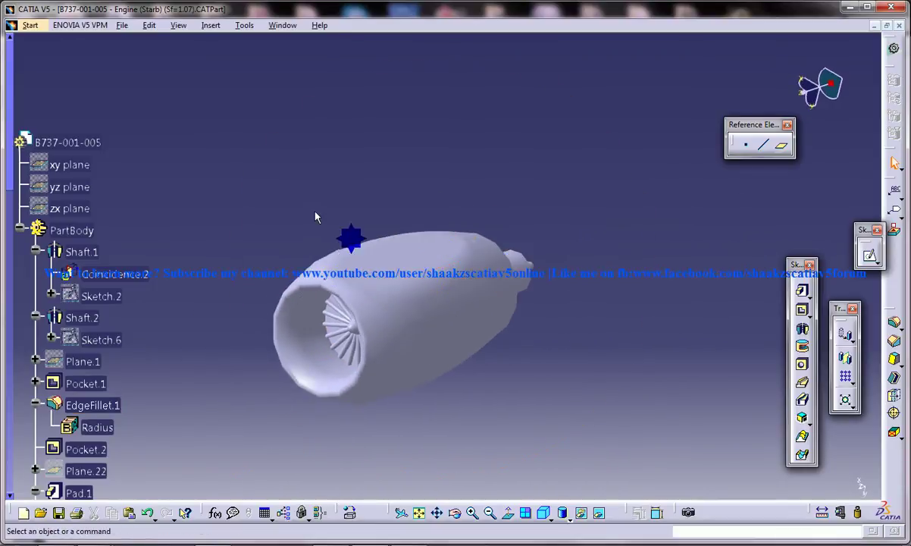
Step: Open Sketch.2 of Shaft.1 to inspect the dimensioned profile of the engine's outer body, and exit the sketch
click(99, 252)
click(144, 240)
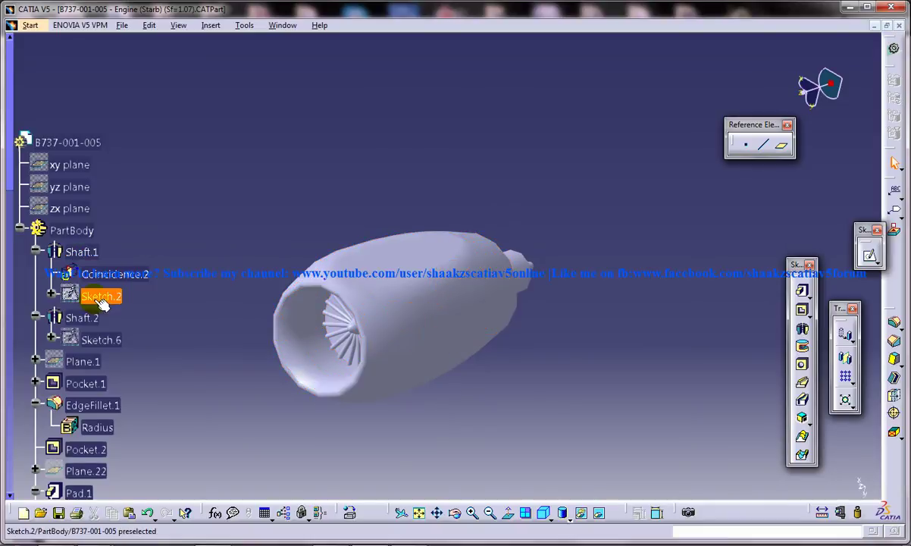
double_click(93, 298)
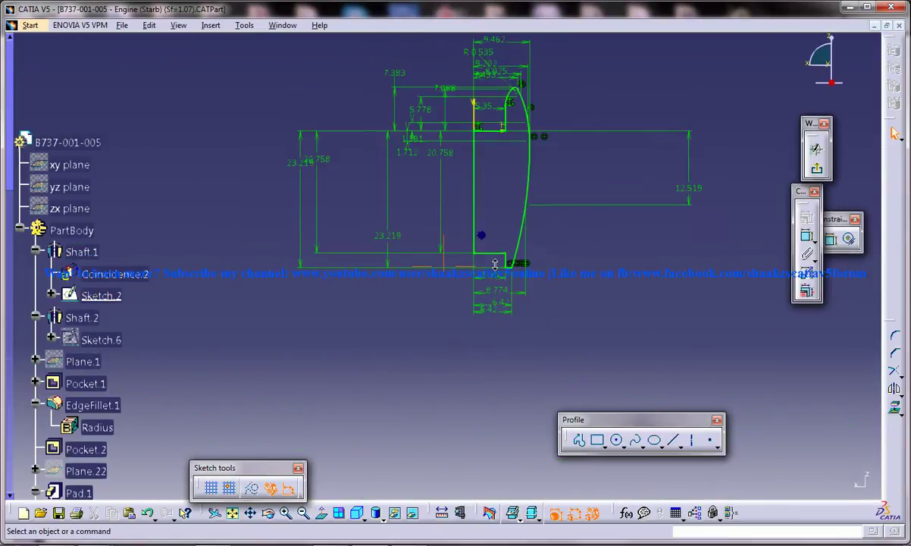
mouse_move(493, 156)
middle_down()
mouse_move(415, 263)
mouse_move(398, 233)
mouse_move(443, 181)
mouse_move(504, 188)
middle_up()
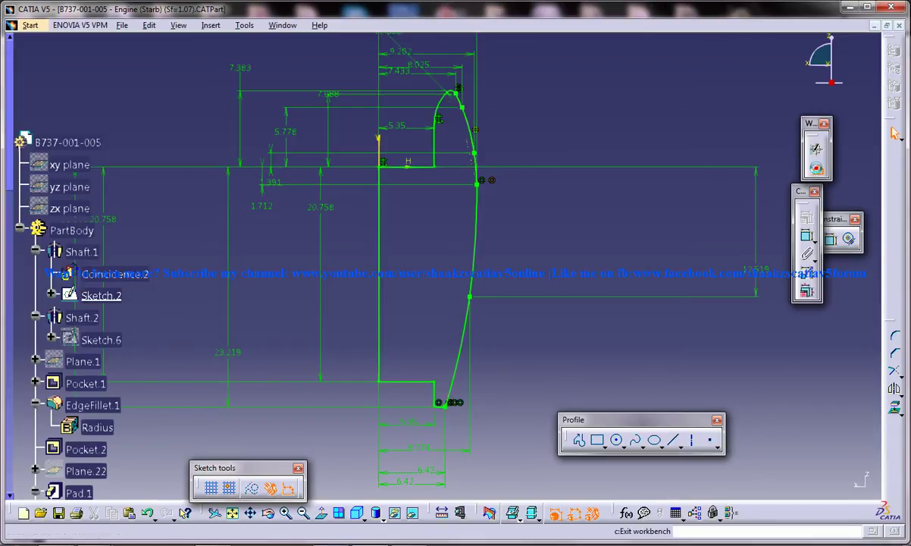
click(894, 132)
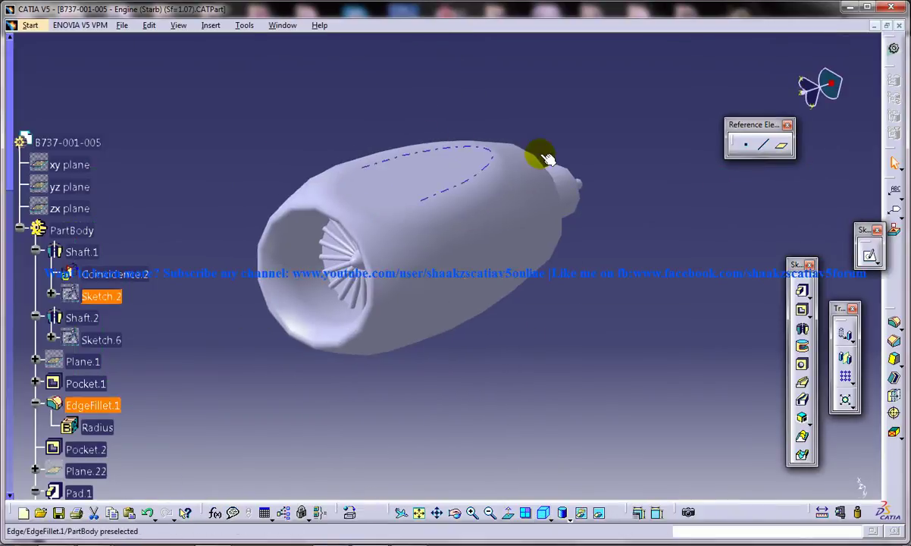
click(178, 301)
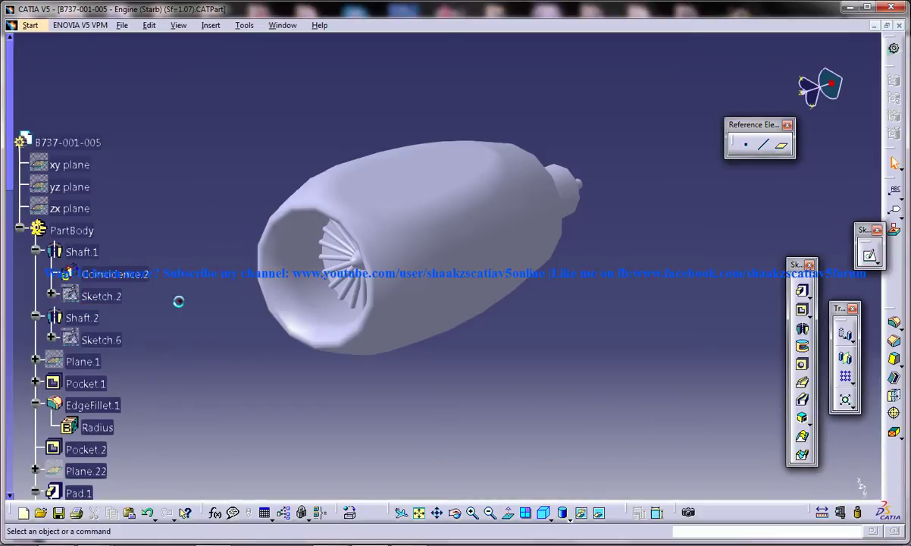
Step: Open Sketch.6 of Shaft.2 to inspect the profile of the fan's central nose cone, and exit the sketch
click(91, 324)
middle_drag(310, 248, 334, 227)
double_click(102, 339)
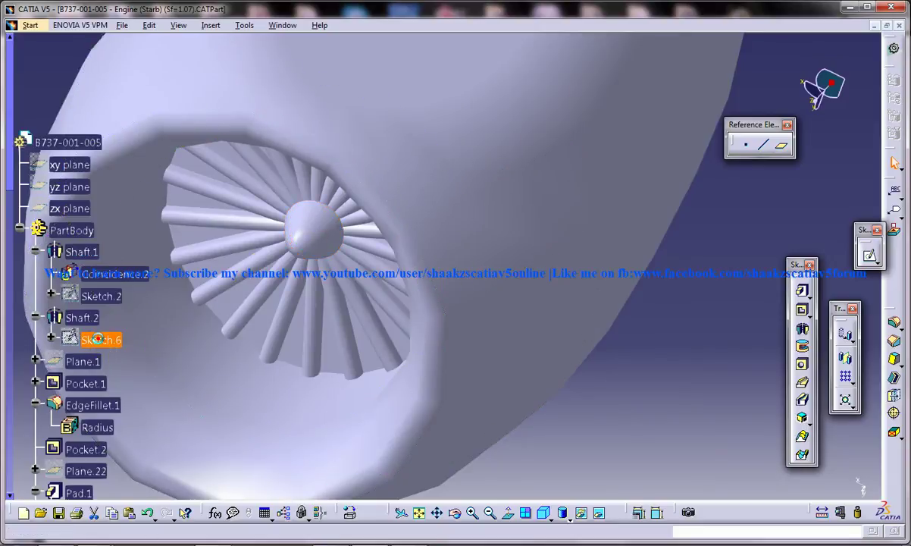
mouse_move(330, 210)
middle_down()
mouse_move(338, 199)
mouse_move(329, 136)
mouse_move(402, 201)
middle_up()
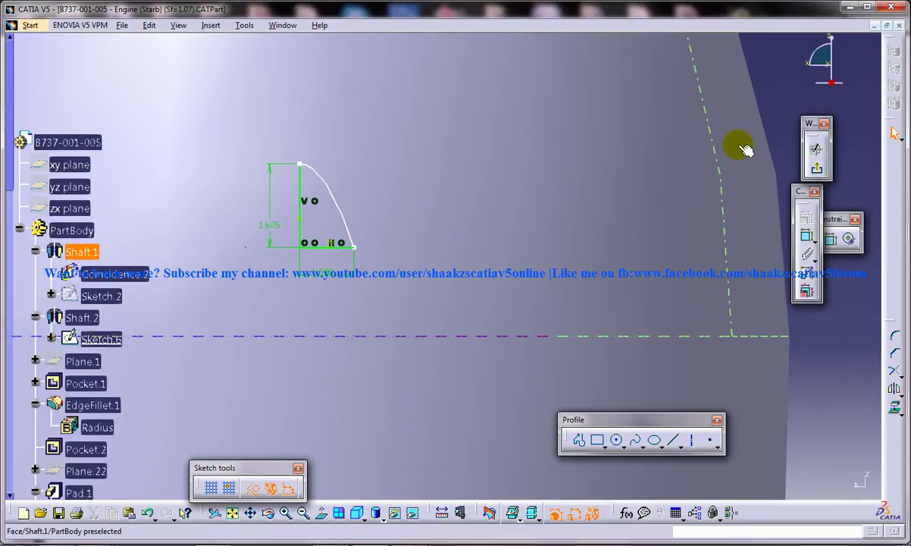
click(817, 167)
Step: Find Shaft.3 at the engine's exhaust end, inspect its stepped profile in Sketch.51, and exit the sketch
middle_drag(370, 232, 387, 383)
click(370, 232)
middle_drag(399, 236, 478, 326)
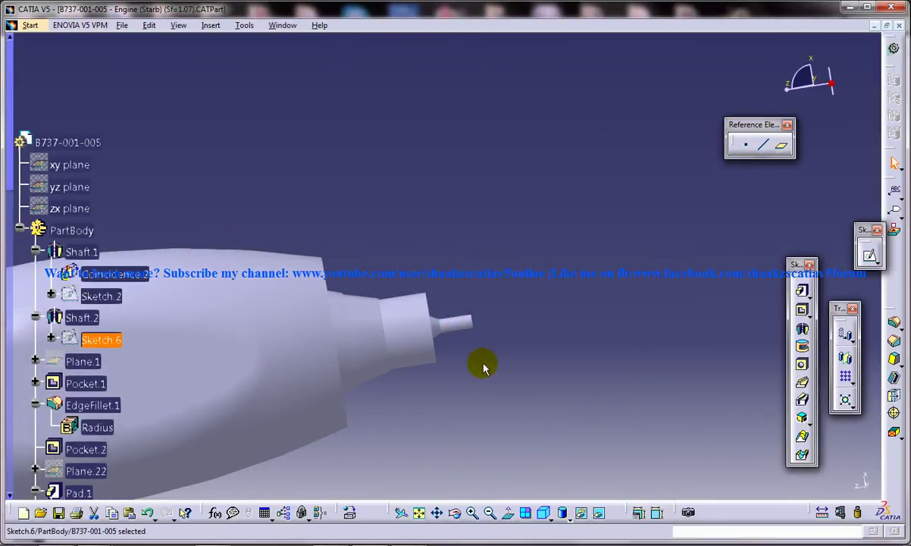
middle_drag(482, 363, 350, 350)
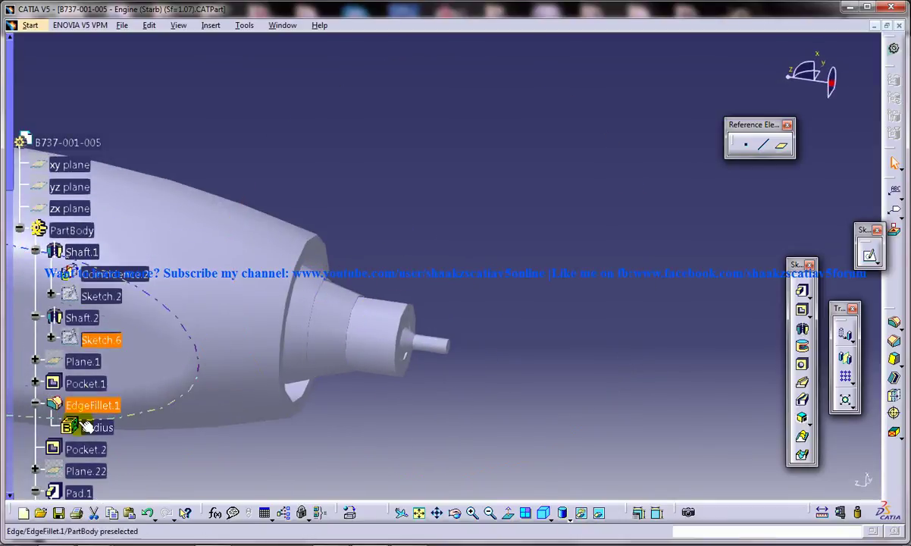
click(354, 482)
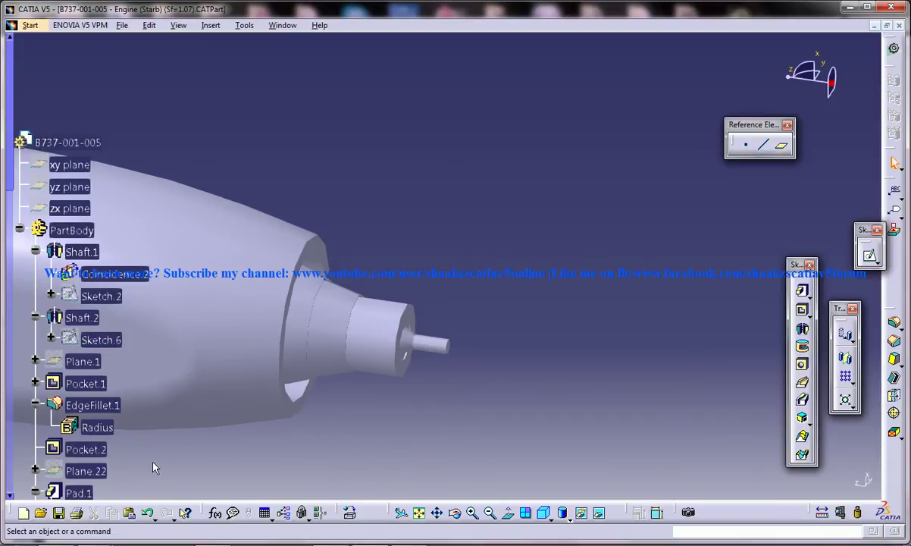
scroll(151, 448, down, 3)
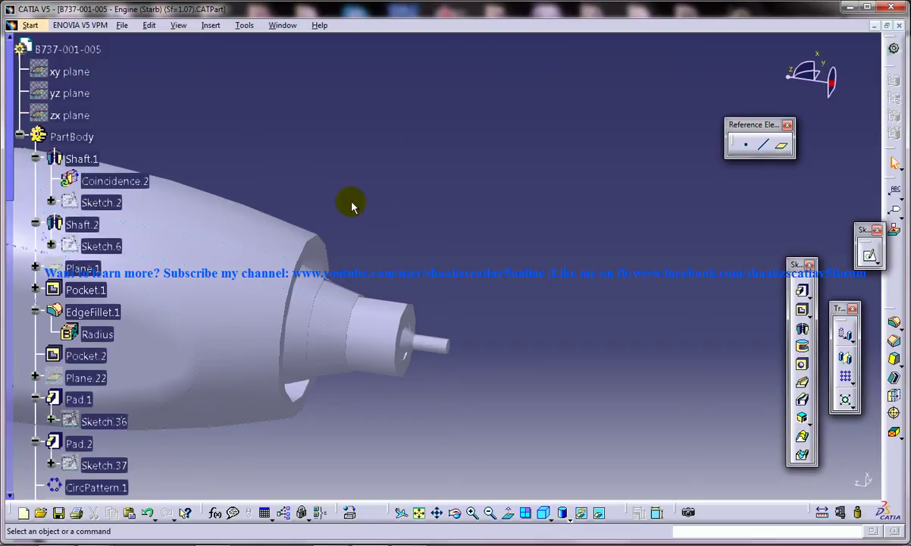
middle_drag(473, 264, 405, 230)
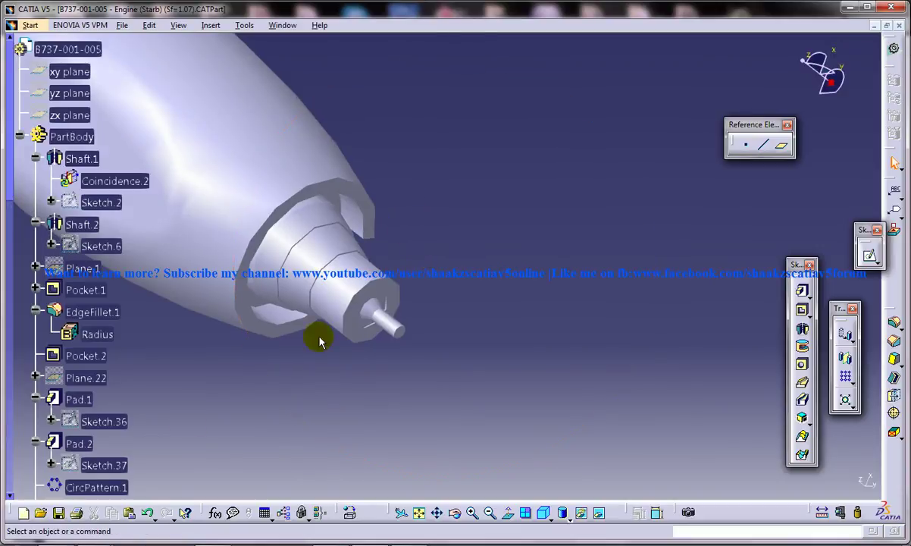
click(320, 255)
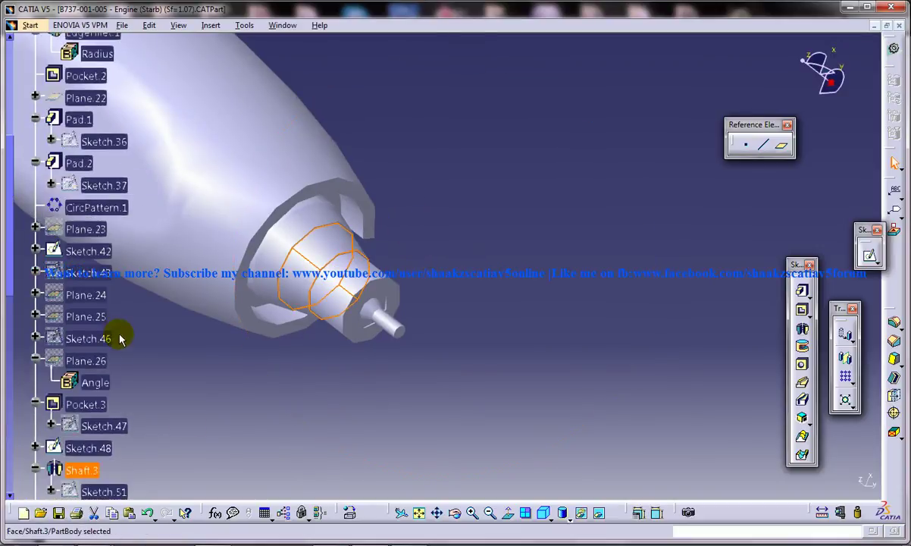
double_click(103, 305)
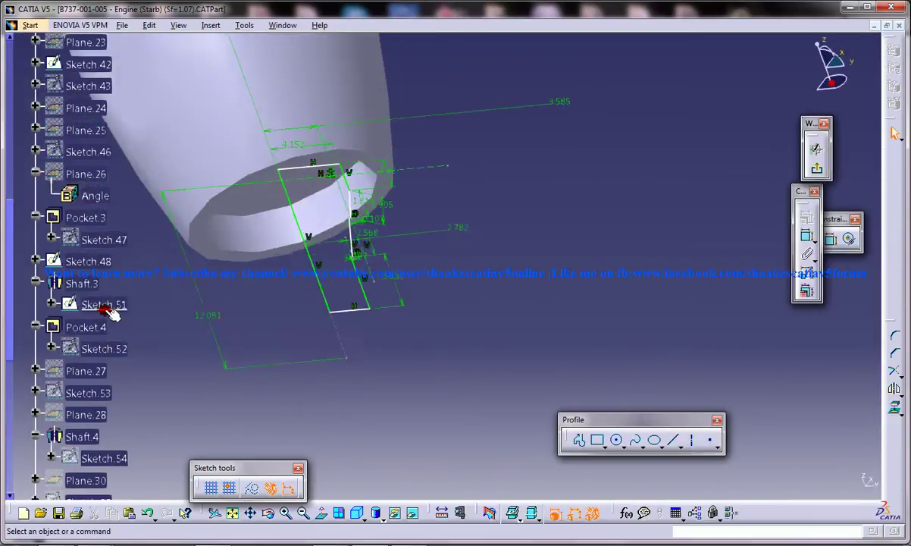
mouse_move(376, 265)
middle_down()
mouse_move(397, 247)
mouse_move(395, 190)
mouse_move(388, 205)
mouse_move(446, 204)
middle_up()
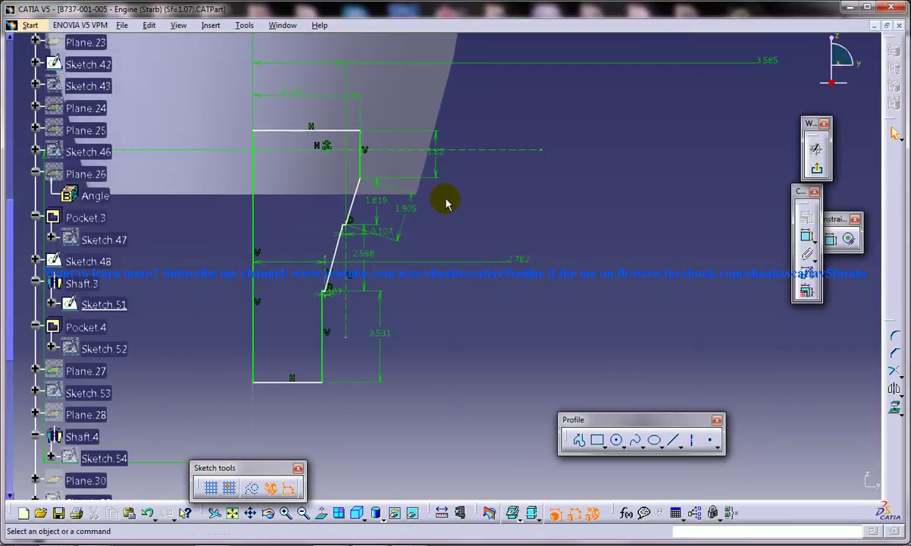
click(817, 171)
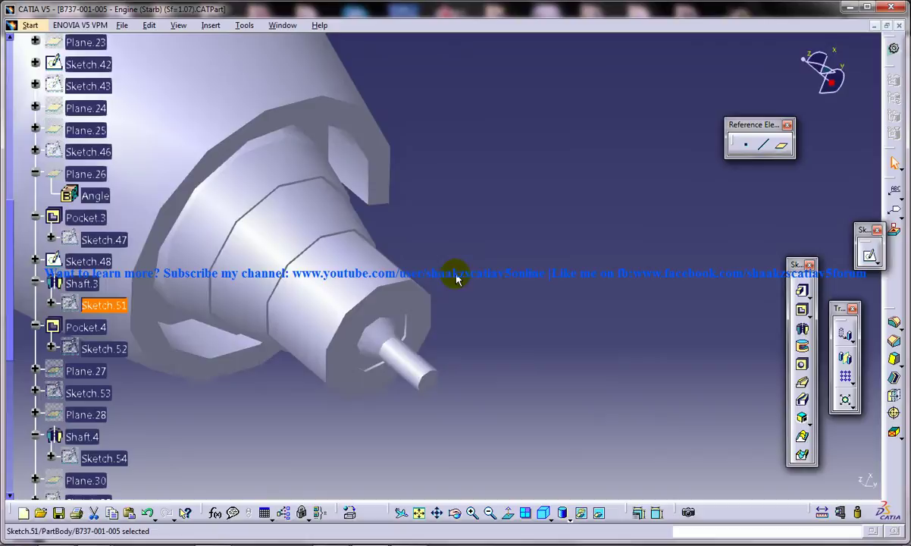
Step: Find Shaft.4 at the tip of the exhaust, inspect its profile and dimensions in Sketch.54, and exit the sketch
middle_drag(208, 236, 351, 201)
click(379, 277)
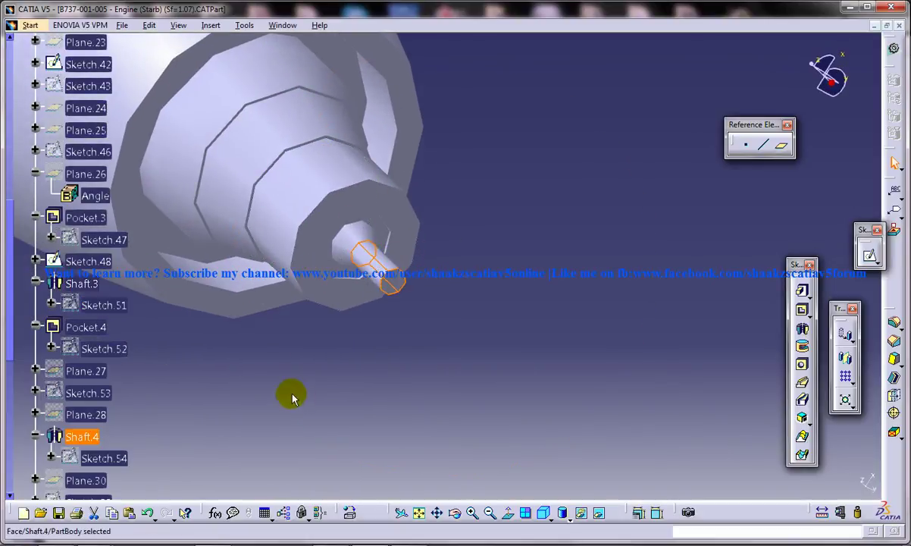
double_click(100, 458)
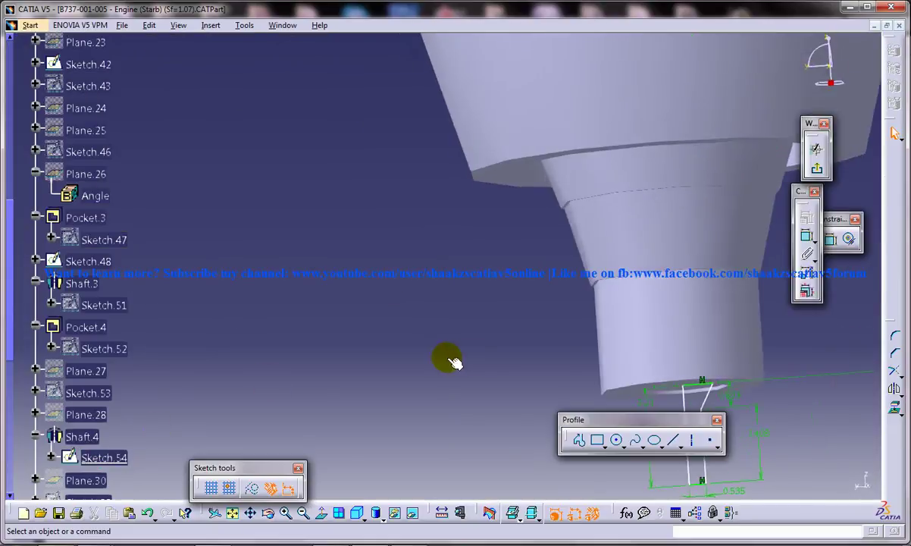
middle_drag(529, 320, 334, 264)
middle_drag(431, 283, 414, 252)
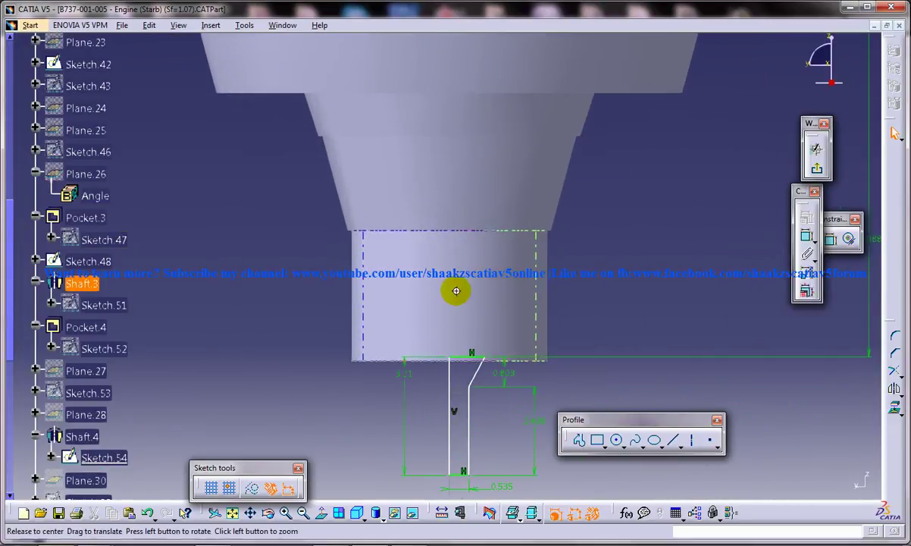
middle_drag(455, 291, 402, 245)
mouse_move(476, 191)
middle_down()
mouse_move(498, 224)
mouse_move(498, 265)
middle_up()
middle_drag(492, 130, 386, 229)
middle_drag(407, 160, 450, 228)
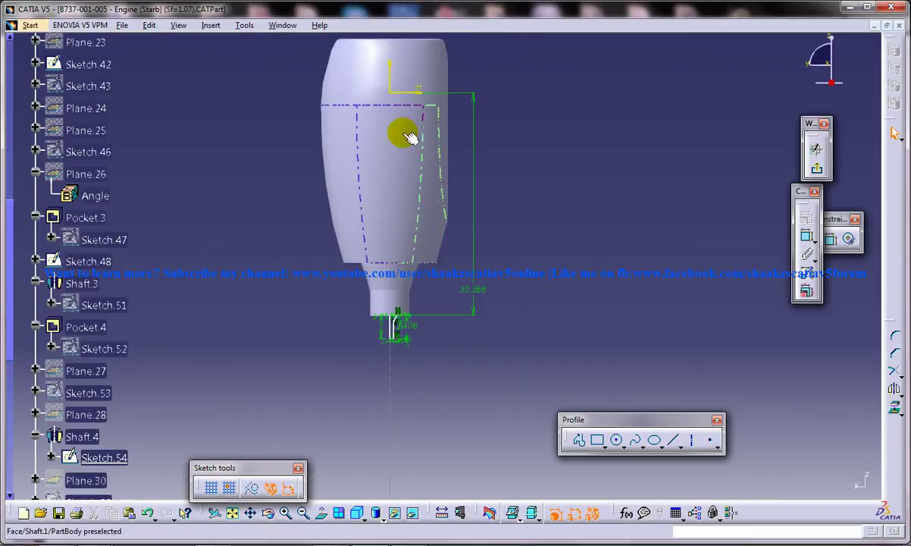
middle_drag(448, 206, 392, 317)
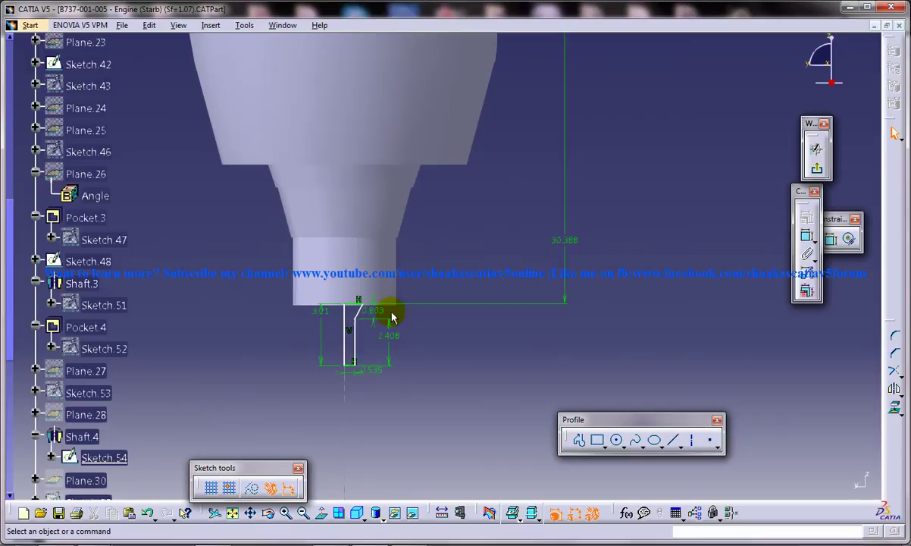
click(816, 168)
Step: Select the flat cut face on top of the engine body and find its Pocket.1 feature in the specification tree
mouse_move(795, 183)
middle_down()
mouse_move(539, 326)
mouse_move(522, 313)
mouse_move(515, 288)
middle_up()
middle_drag(387, 260, 455, 262)
mouse_move(330, 307)
middle_down()
mouse_move(267, 250)
mouse_move(275, 342)
mouse_move(307, 325)
mouse_move(474, 366)
mouse_move(560, 373)
mouse_move(253, 282)
mouse_move(387, 352)
middle_up()
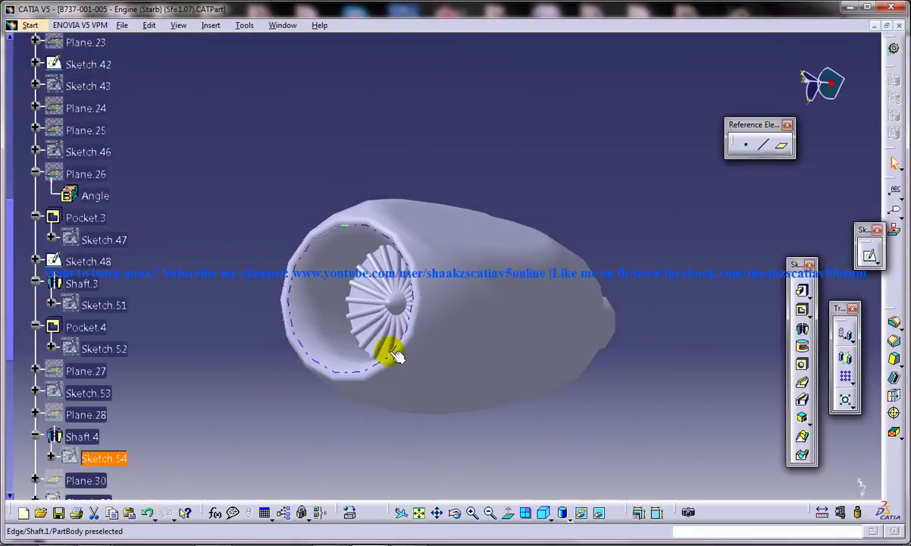
click(442, 212)
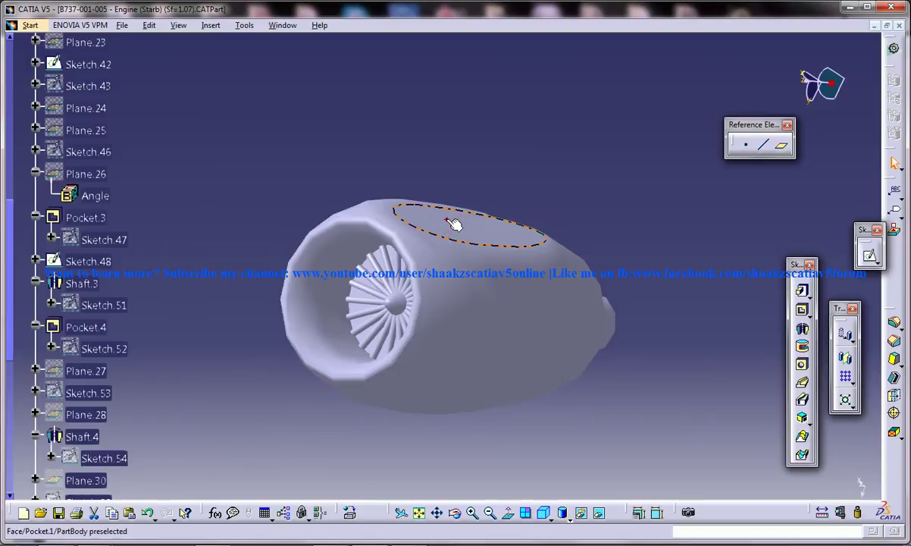
click(193, 282)
scroll(187, 254, up, 3)
scroll(188, 251, up, 4)
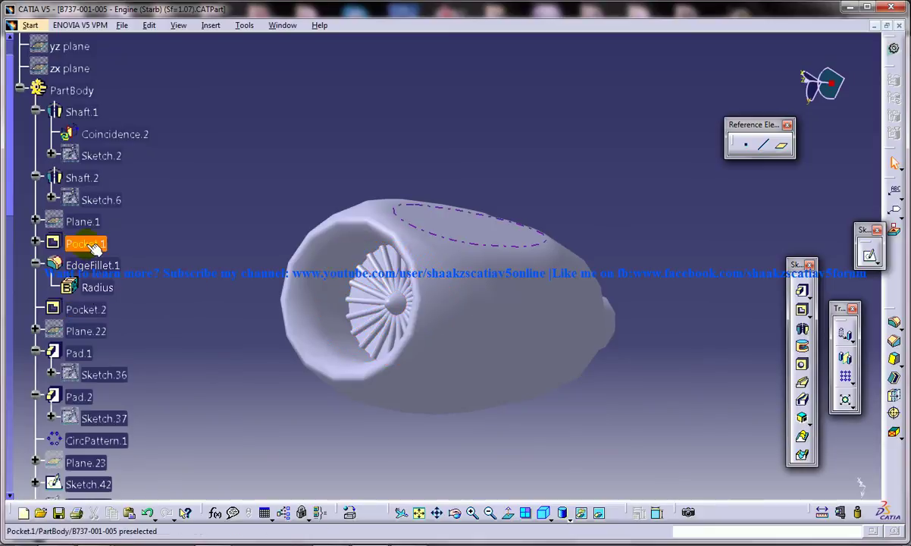
Step: Open Sketch.8 of Pocket.1 to inspect the dimensioned cutting line across the engine body, and exit the sketch
click(34, 241)
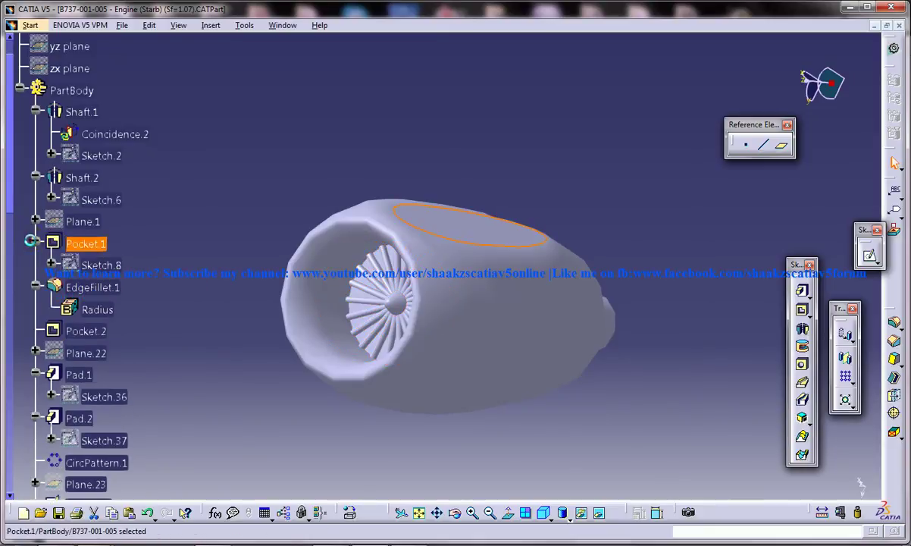
double_click(102, 265)
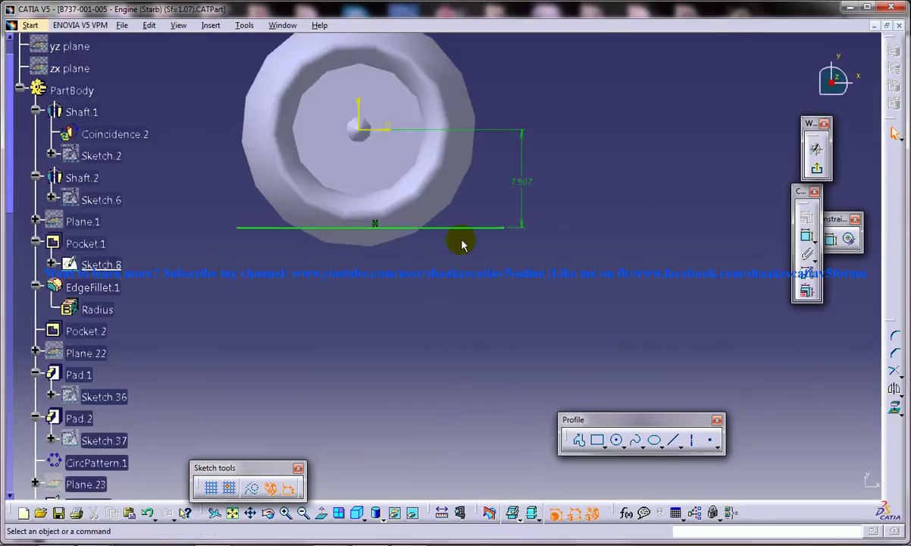
middle_drag(461, 241, 456, 191)
middle_drag(450, 209, 472, 307)
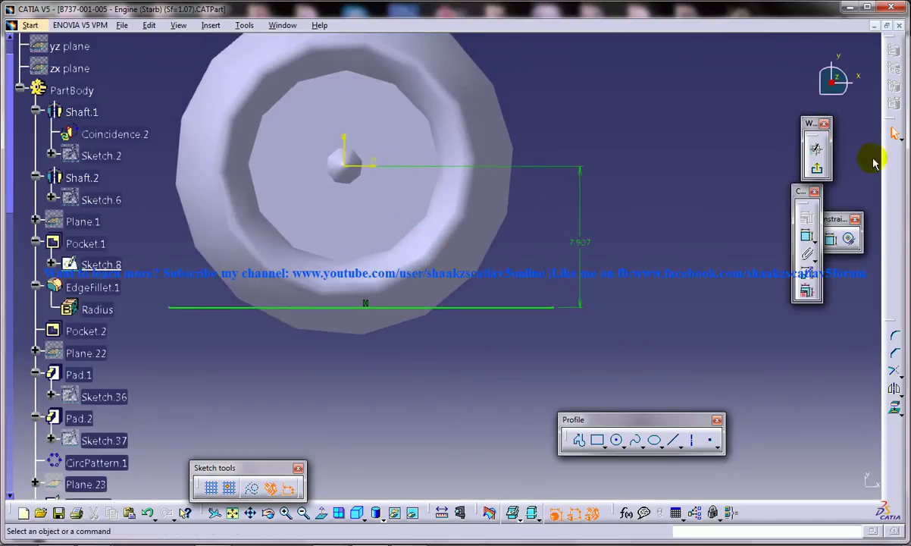
click(819, 171)
Step: Open the definition of EdgeFillet.1 to examine the filleted edge around the flat cut, and cancel without changes
middle_drag(643, 326, 297, 305)
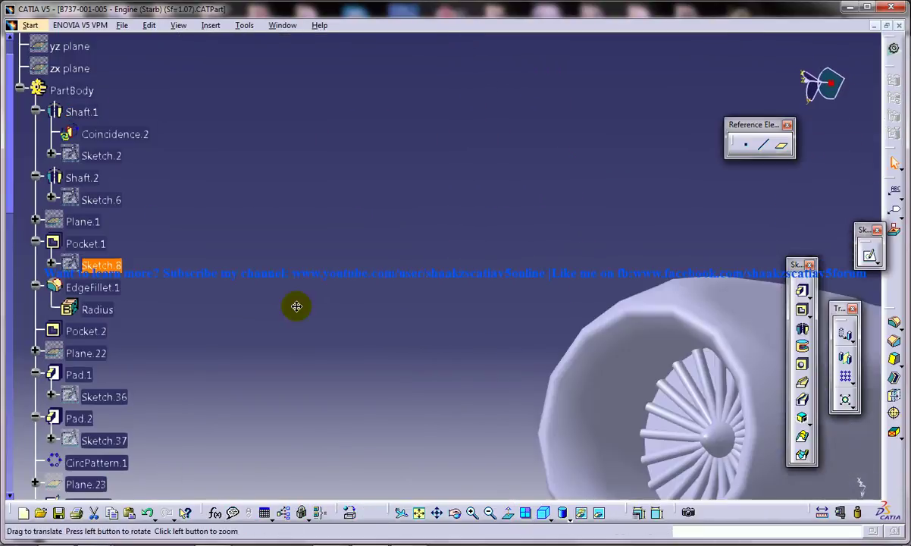
mouse_move(562, 331)
middle_down()
mouse_move(390, 254)
mouse_move(484, 193)
mouse_move(485, 244)
mouse_move(414, 203)
mouse_move(434, 166)
middle_up()
middle_drag(459, 96, 409, 204)
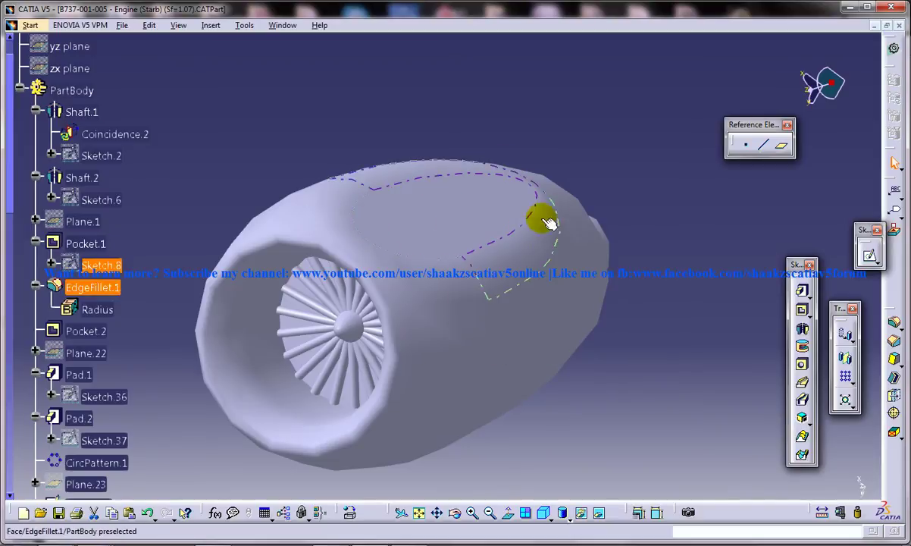
double_click(83, 290)
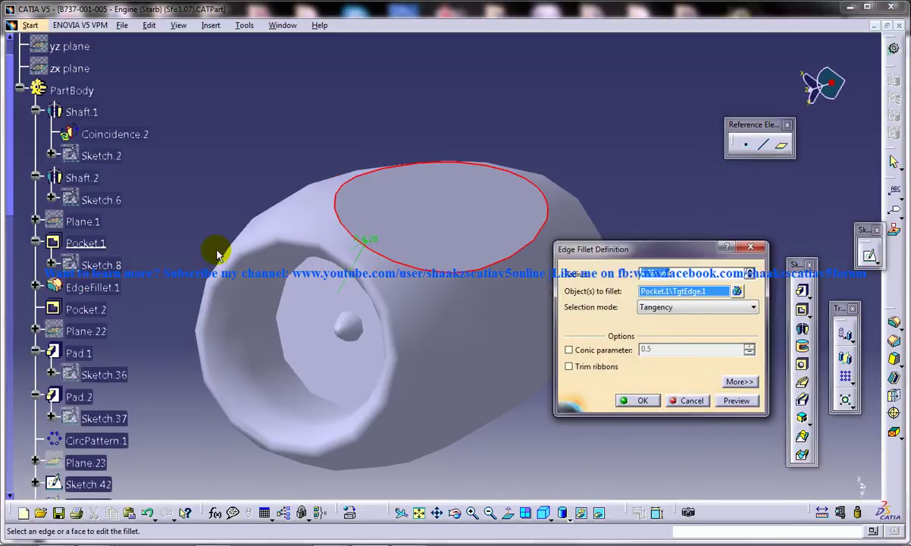
middle_drag(480, 205, 418, 122)
middle_drag(503, 370, 410, 327)
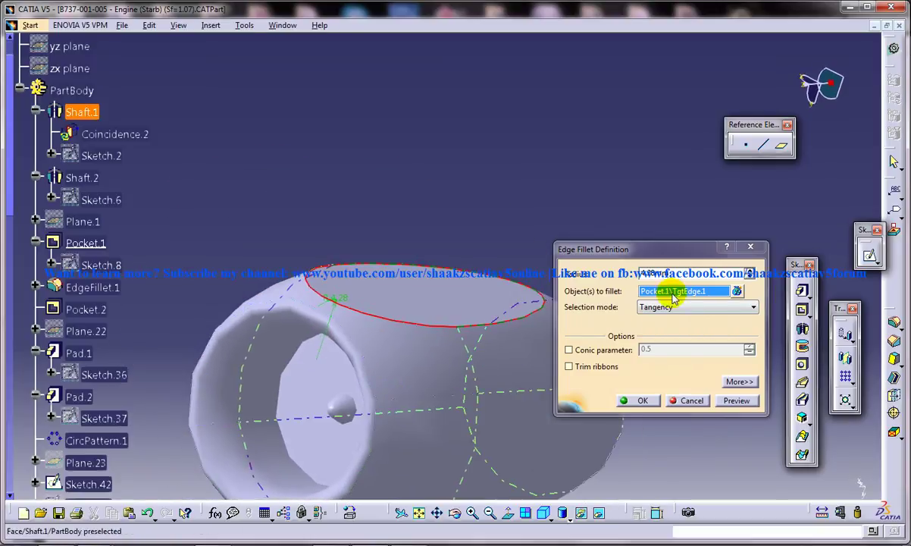
click(688, 401)
middle_drag(417, 240, 486, 284)
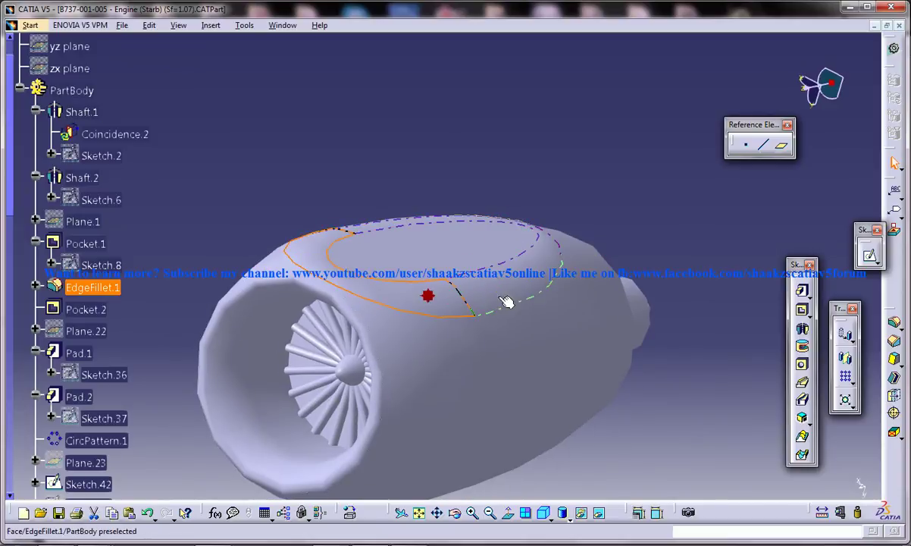
Step: Open Sketch.37 of Pad.2 to inspect the small profile of the fan blade, and exit the sketch
middle_drag(415, 292, 452, 320)
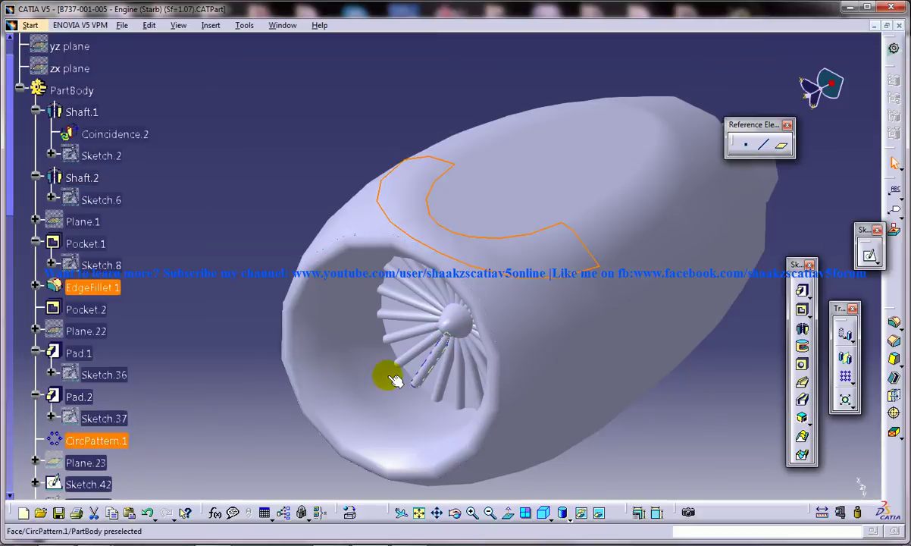
double_click(107, 418)
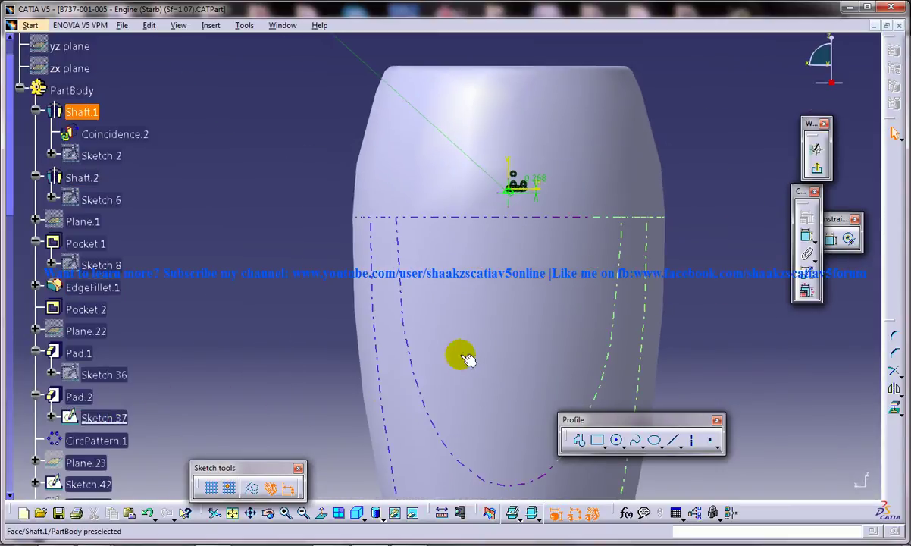
mouse_move(546, 259)
middle_down()
mouse_move(535, 114)
mouse_move(415, 336)
middle_up()
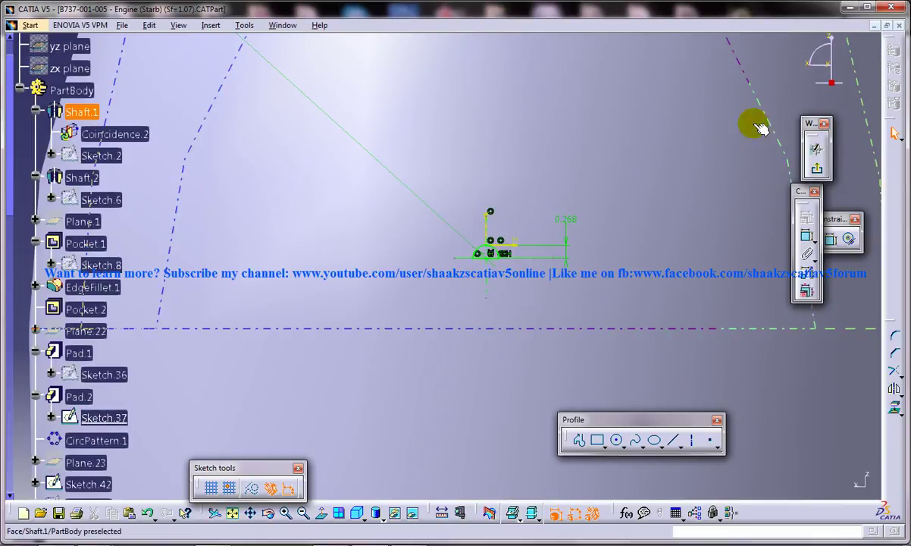
click(894, 134)
mouse_move(503, 211)
middle_down()
mouse_move(483, 202)
mouse_move(459, 292)
middle_up()
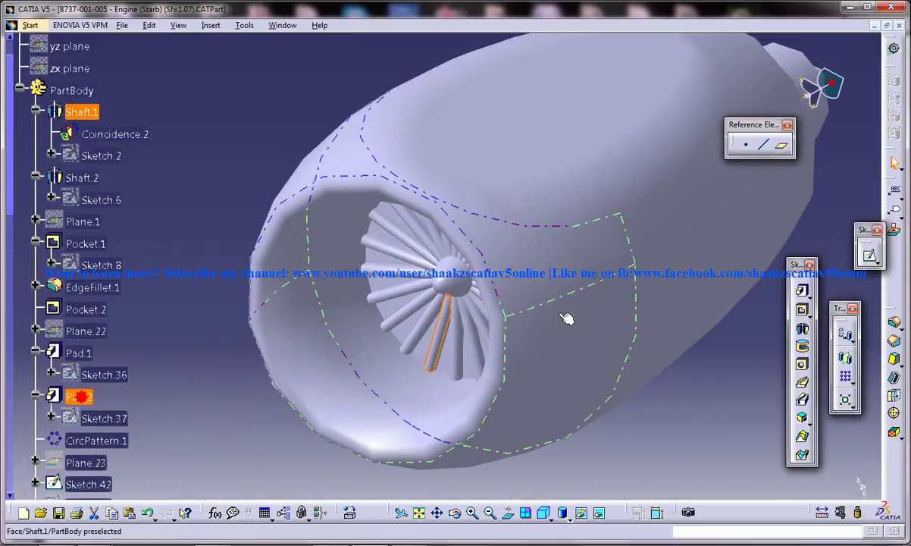
Step: Compare the single Pad.2 fan blade with CircPattern.1 and look up the available transformation features for the blade
click(432, 340)
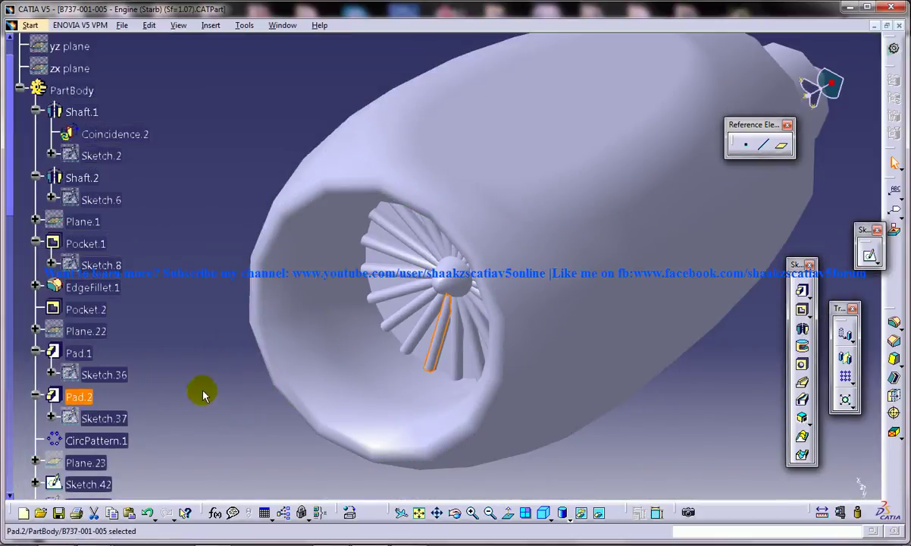
click(96, 438)
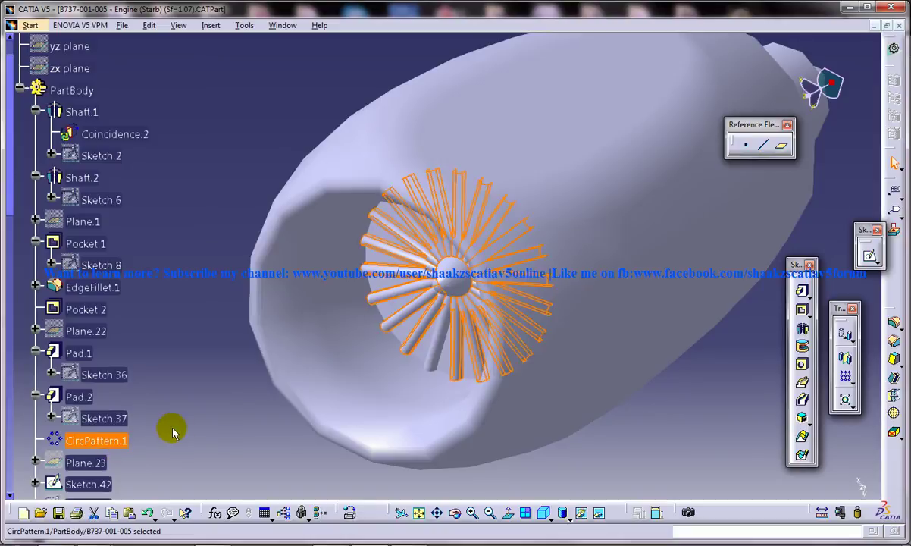
click(433, 345)
click(212, 27)
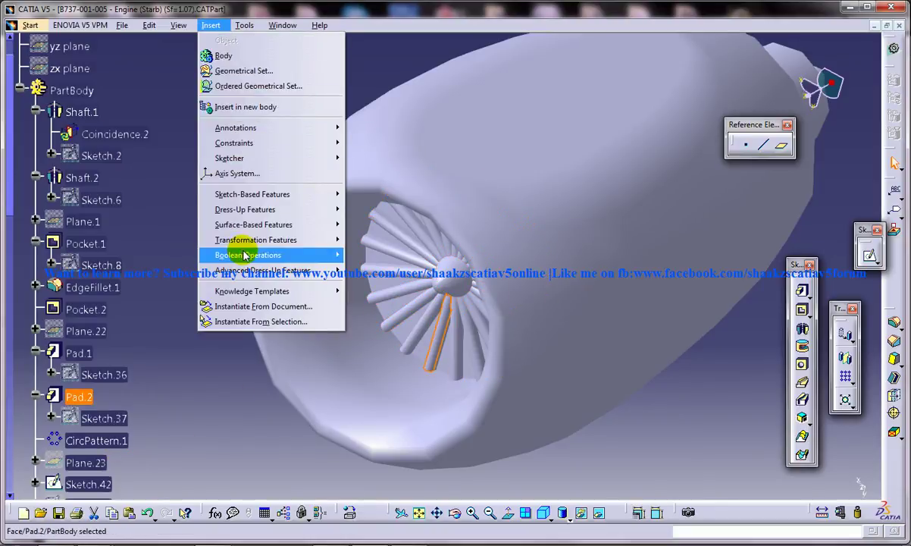
mouse_move(242, 239)
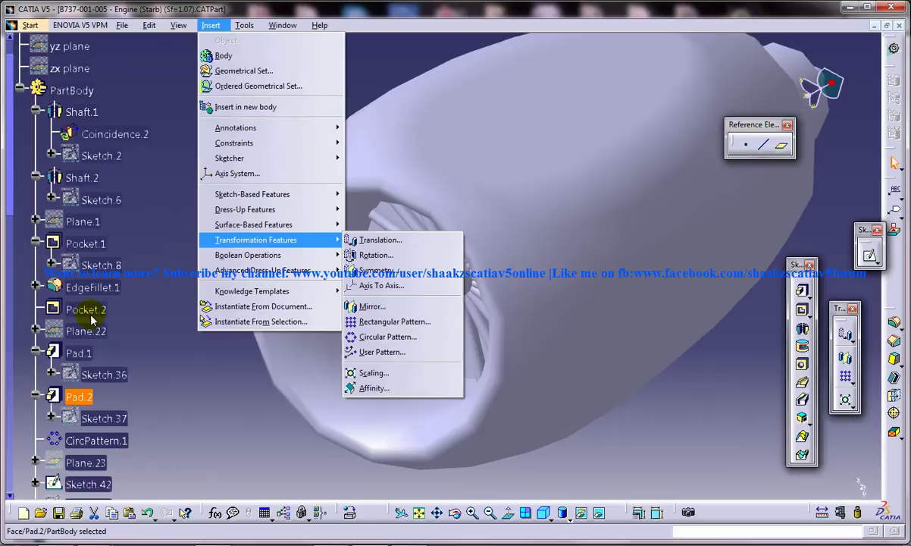
click(207, 385)
click(193, 342)
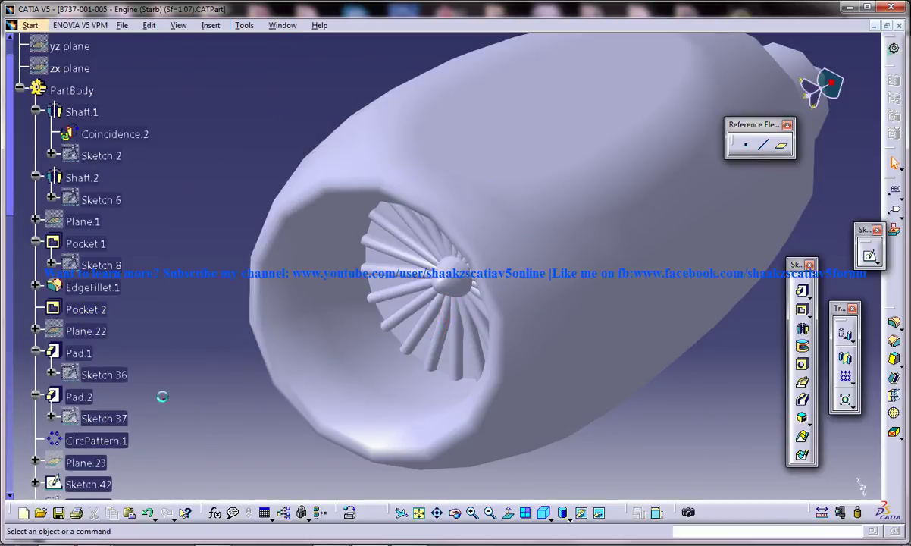
Step: Examine the definition of CircPattern.1, try Complete crown with another reference face on Pocket.2, and cancel the changes
click(98, 441)
double_click(101, 443)
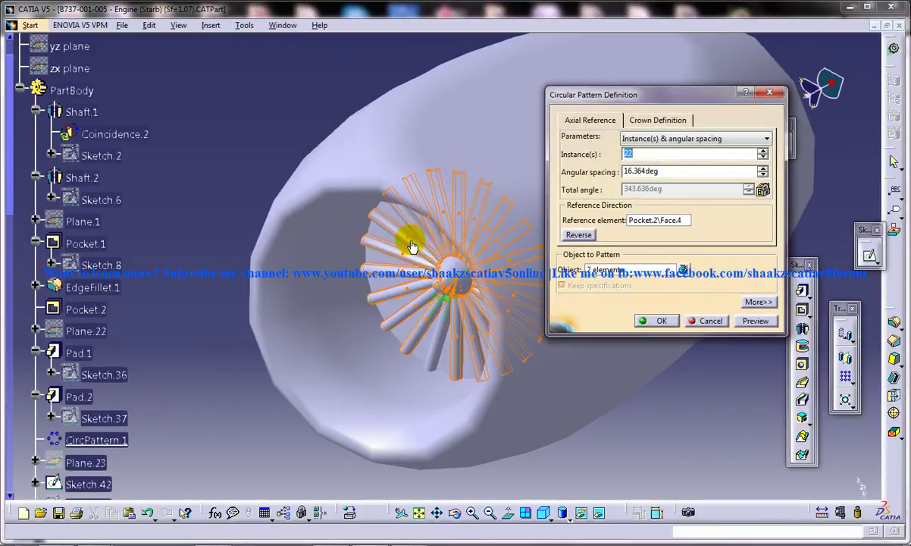
middle_drag(412, 246, 388, 184)
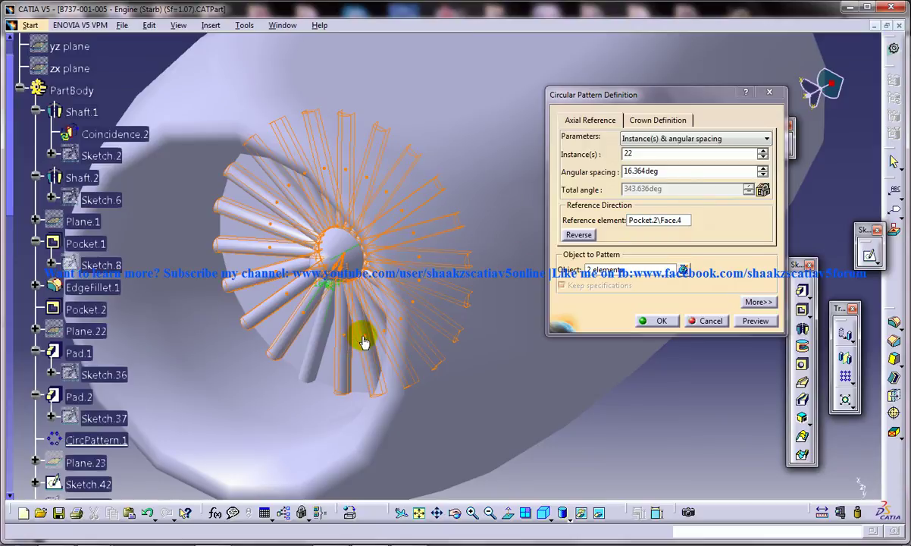
click(671, 138)
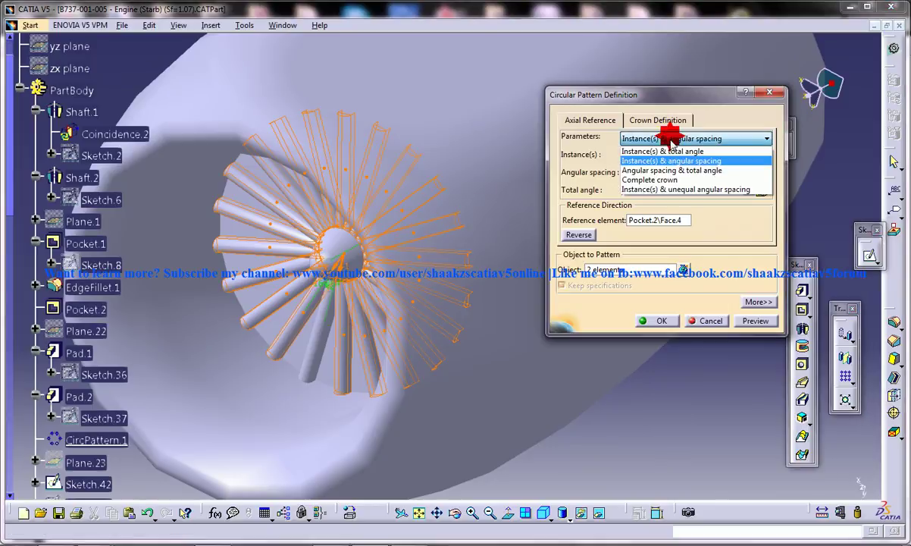
click(662, 180)
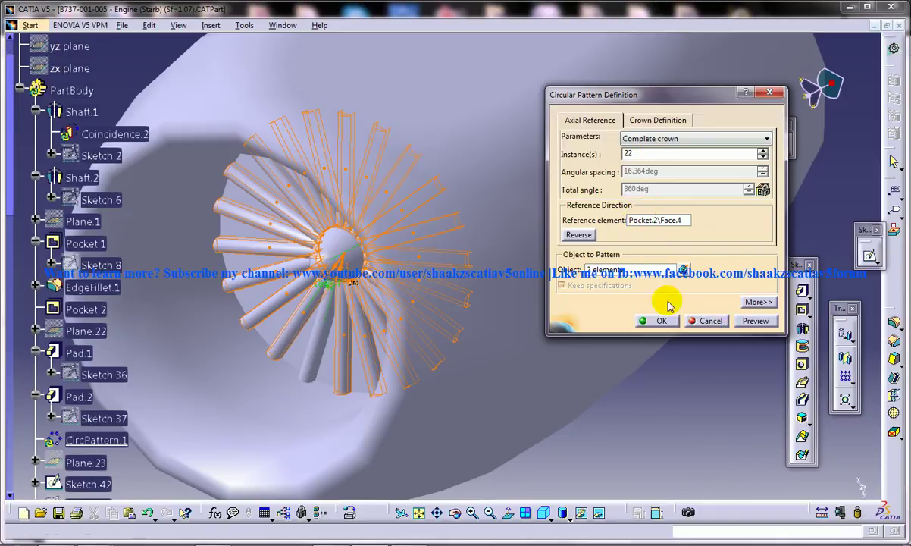
click(300, 346)
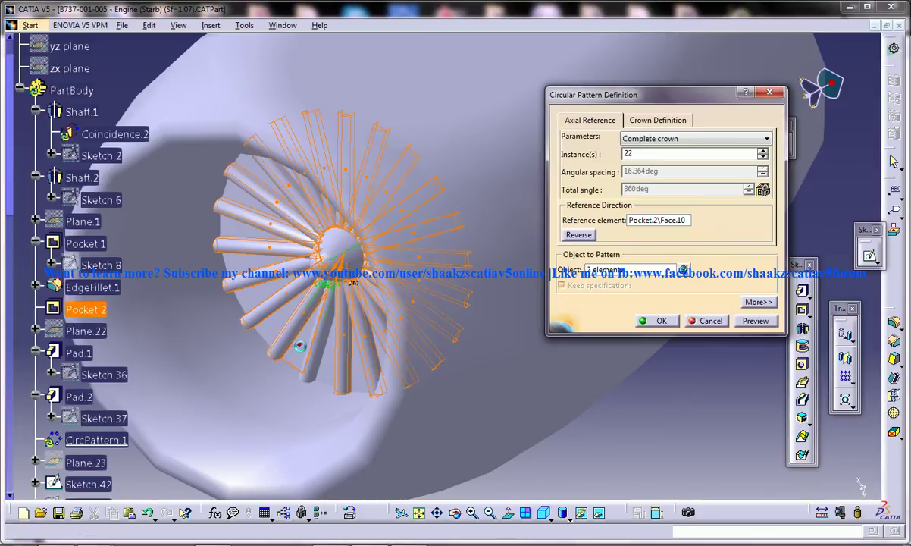
click(713, 319)
Step: Select Pocket.2 and examine from several angles how it hollows out the engine intake around the fan
mouse_move(460, 295)
middle_down()
mouse_move(500, 369)
mouse_move(510, 337)
mouse_move(534, 322)
mouse_move(515, 307)
mouse_move(524, 301)
mouse_move(544, 343)
mouse_move(511, 321)
middle_up()
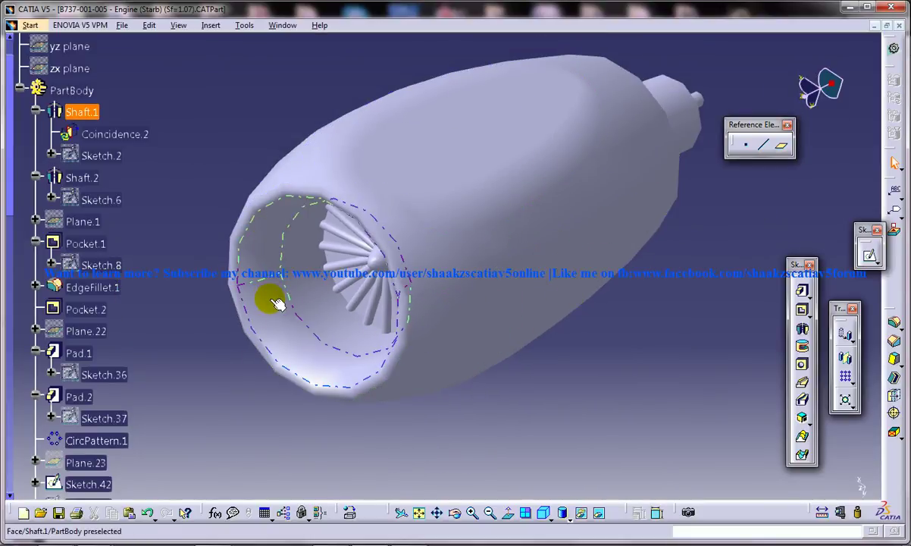
click(143, 210)
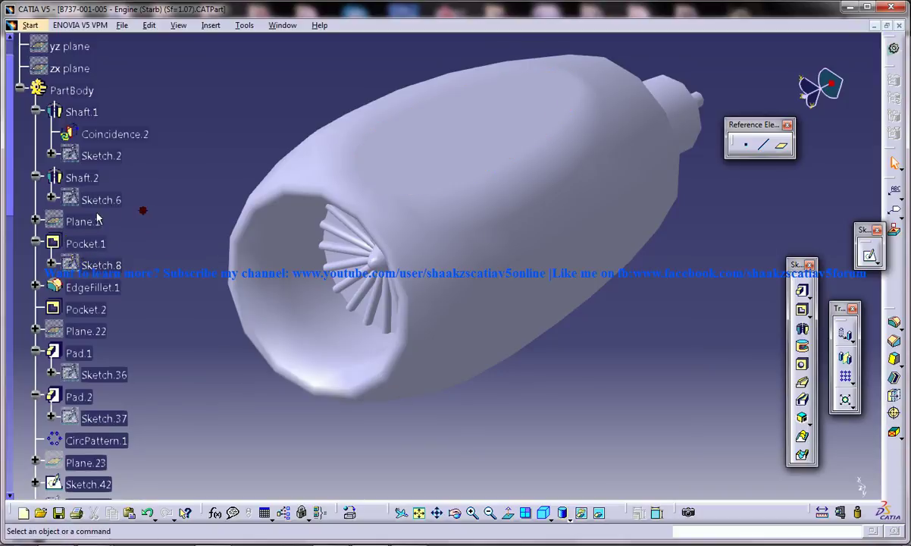
click(88, 311)
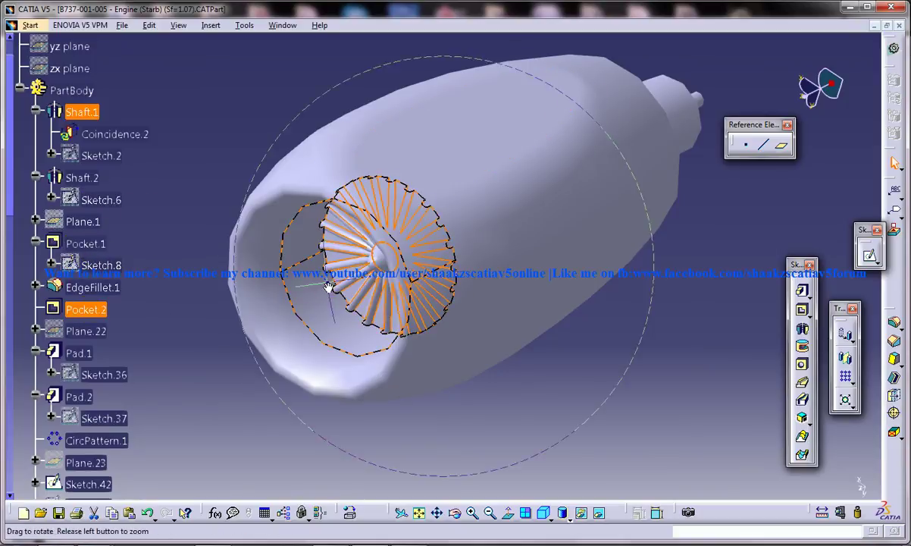
middle_drag(328, 286, 521, 291)
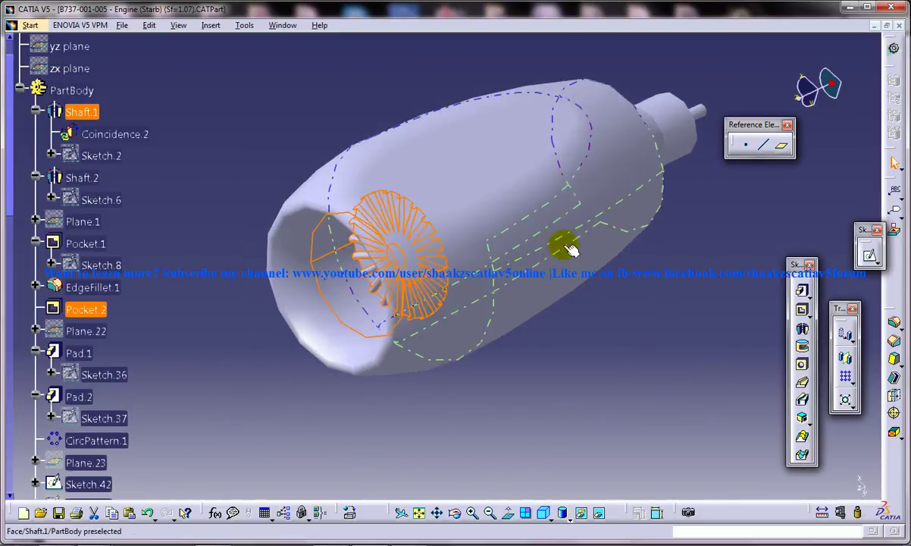
middle_drag(560, 244, 301, 194)
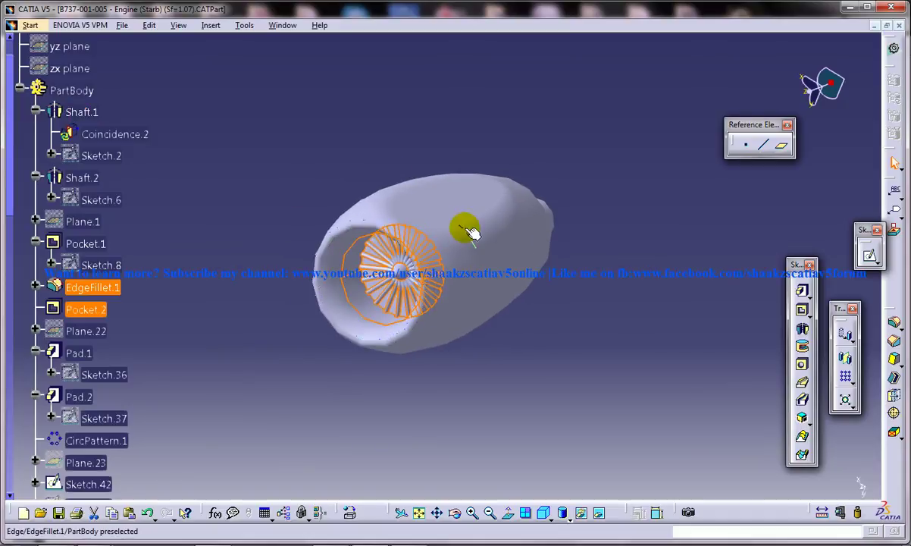
middle_drag(464, 230, 377, 296)
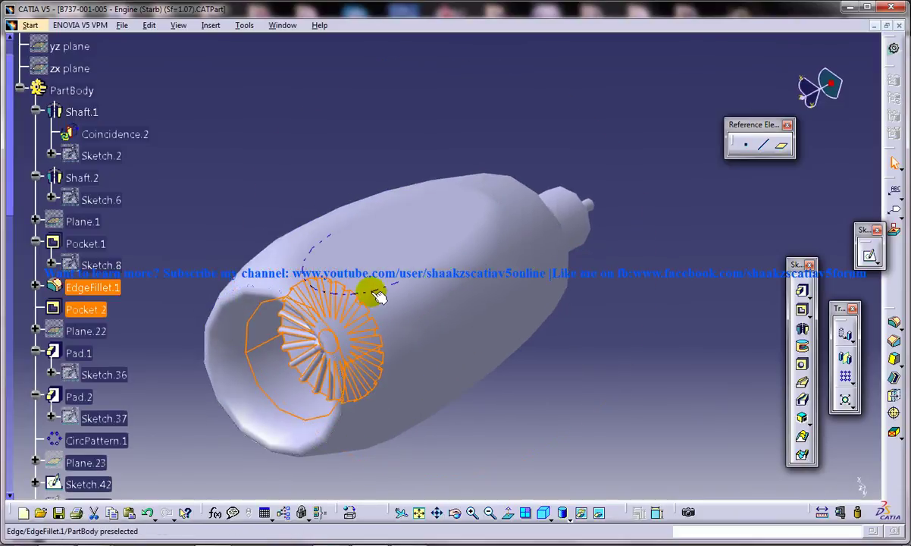